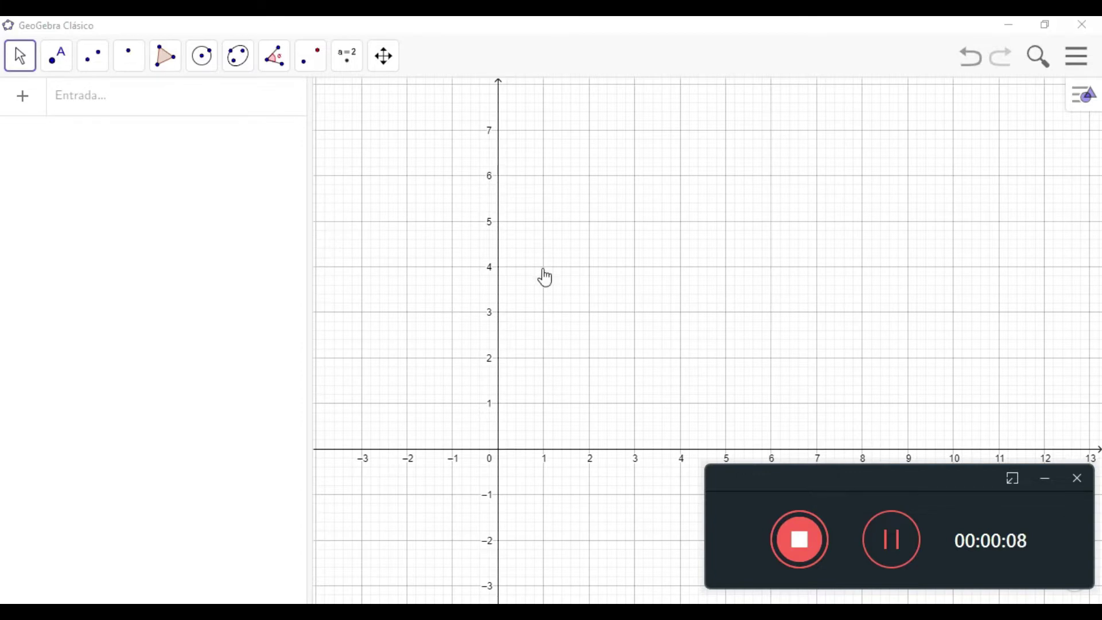
Step: Show the 3D graphics view beside the 2D graphics view
left_click(1082, 67)
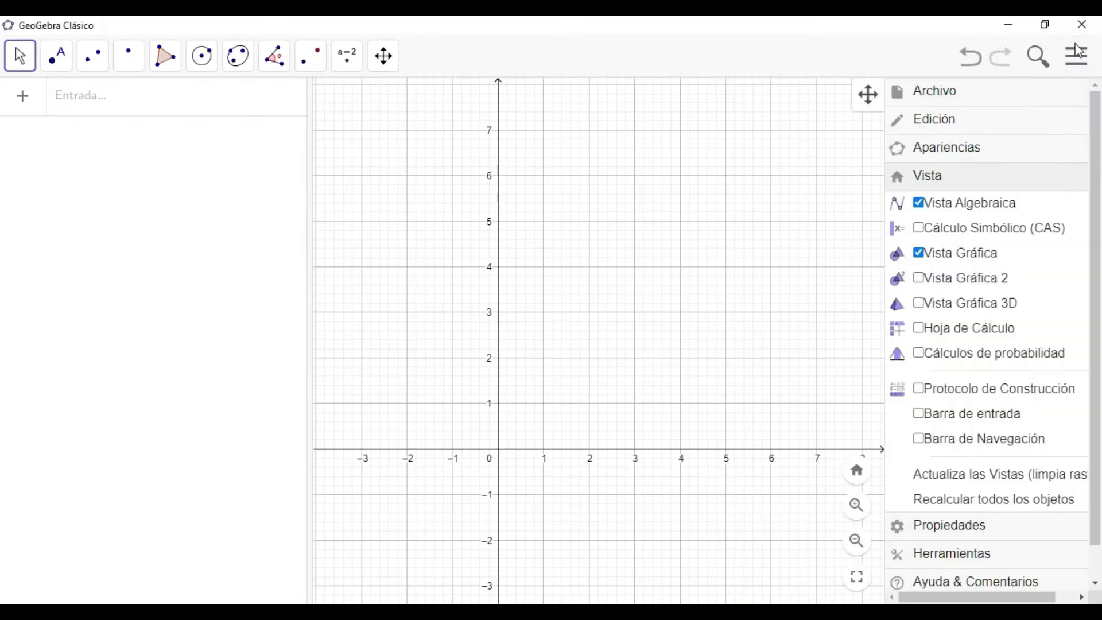
left_click(918, 305)
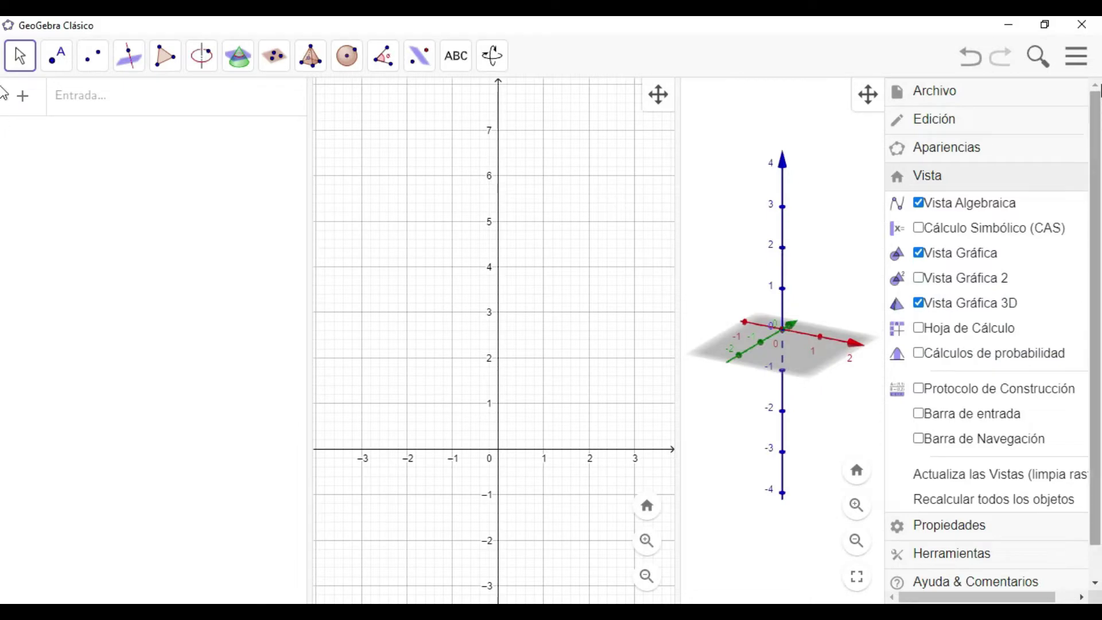
left_click(1084, 67)
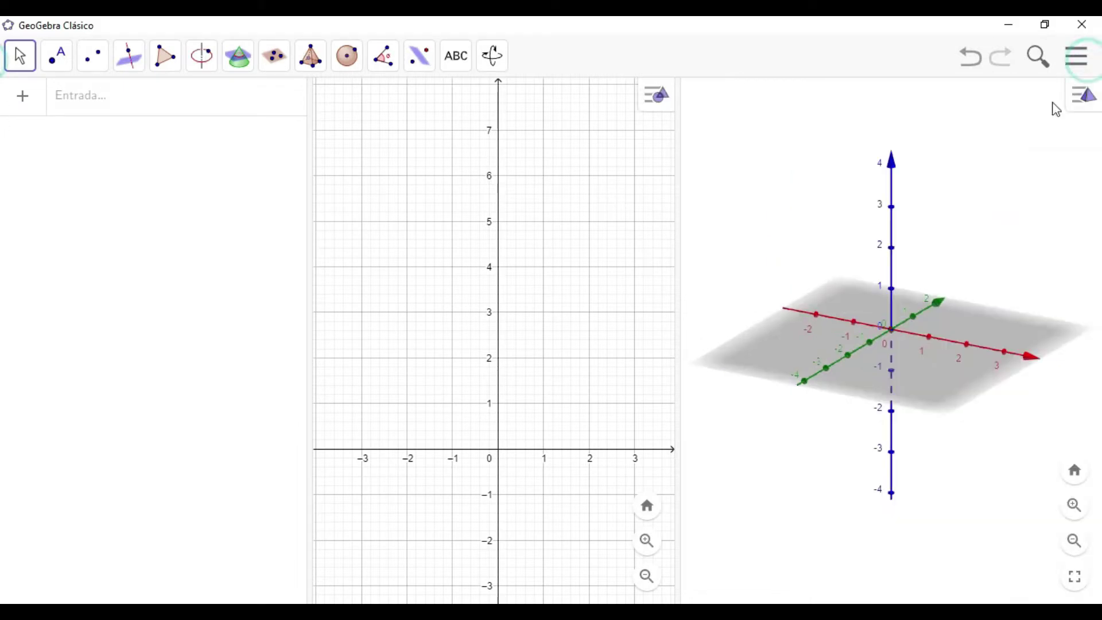
Step: Create a number slider named Radio in the 2D graphics view, ranging from 6 to 48 with increment 1
left_click(415, 203)
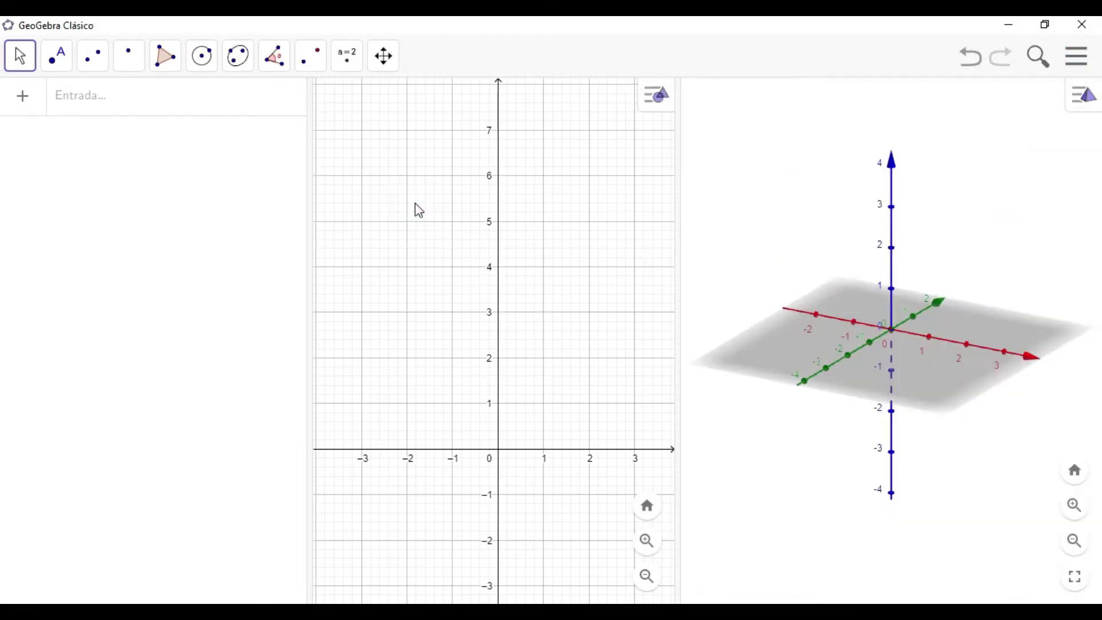
left_click(346, 65)
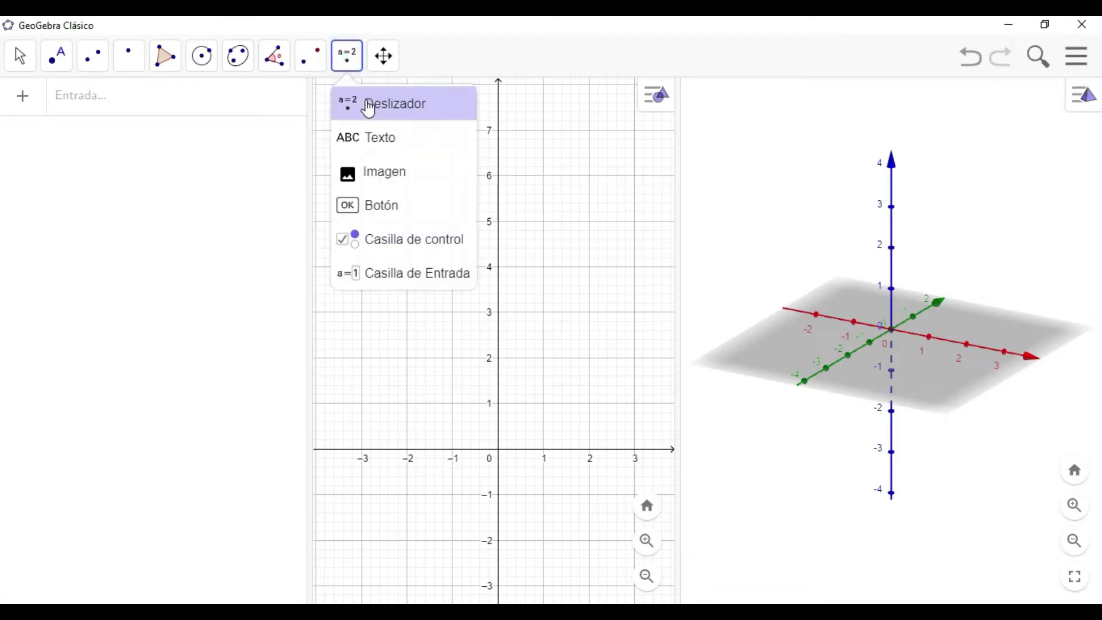
left_click(364, 104)
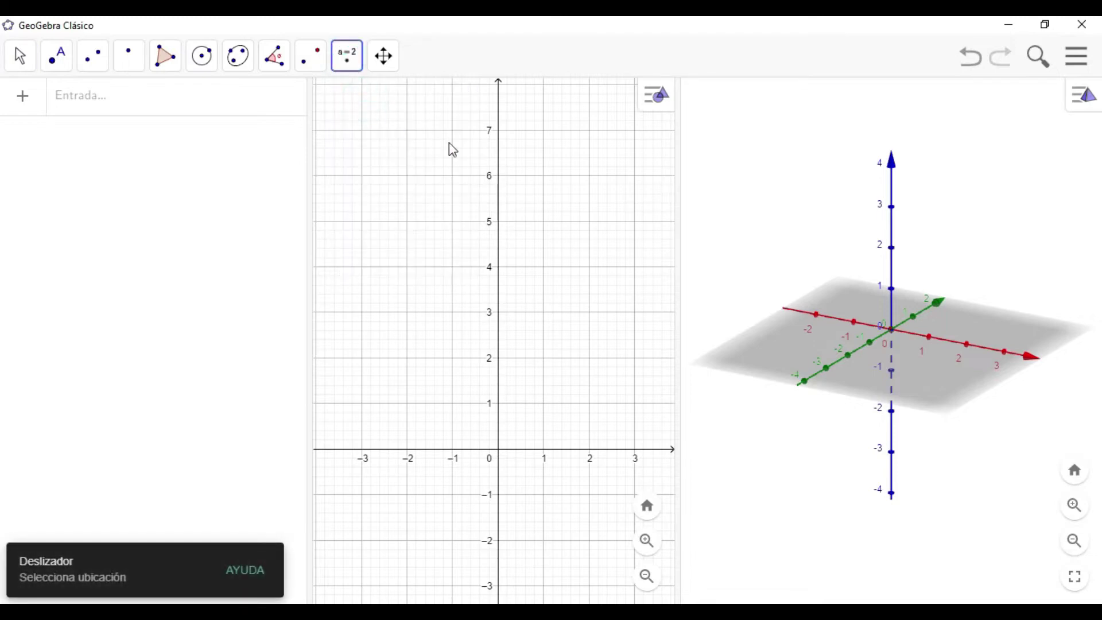
left_click(379, 140)
left_click_drag(417, 228, 351, 228)
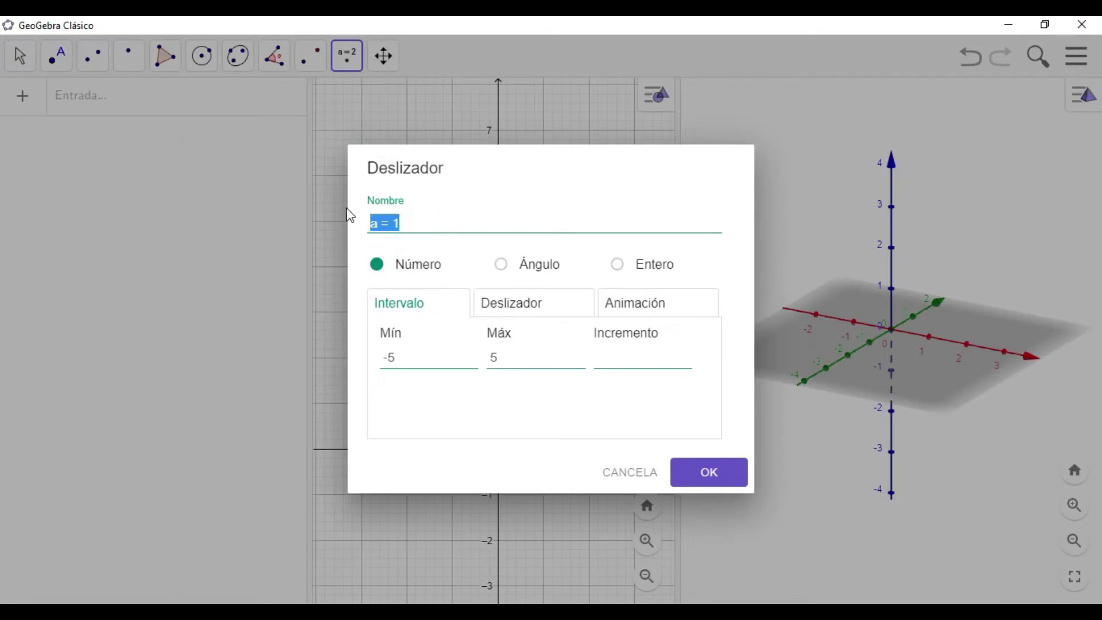
type("Radio")
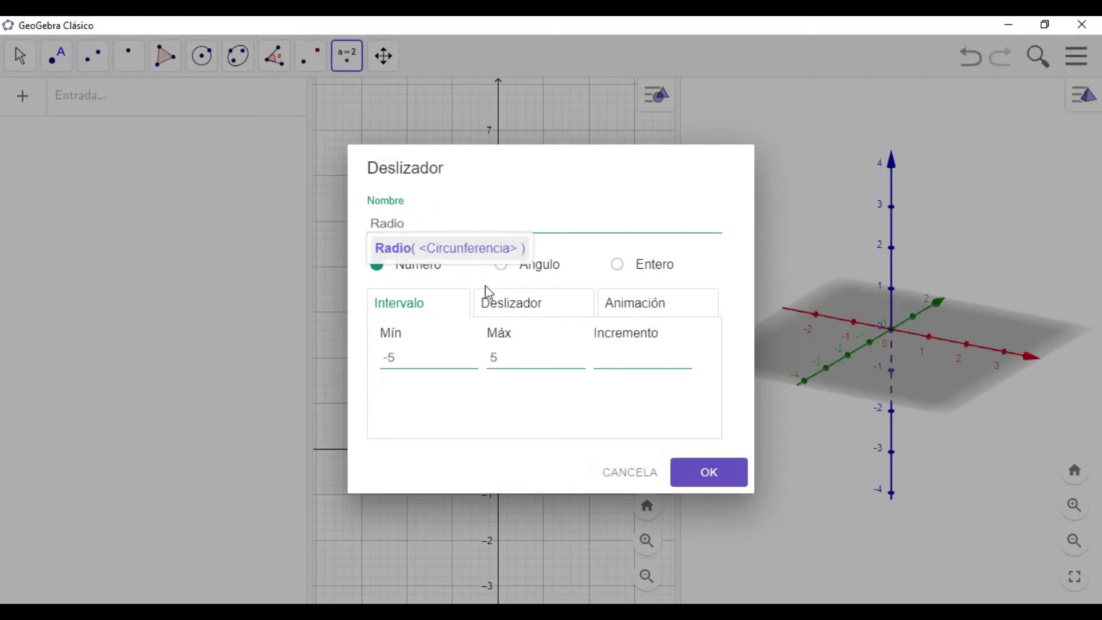
left_click(397, 356)
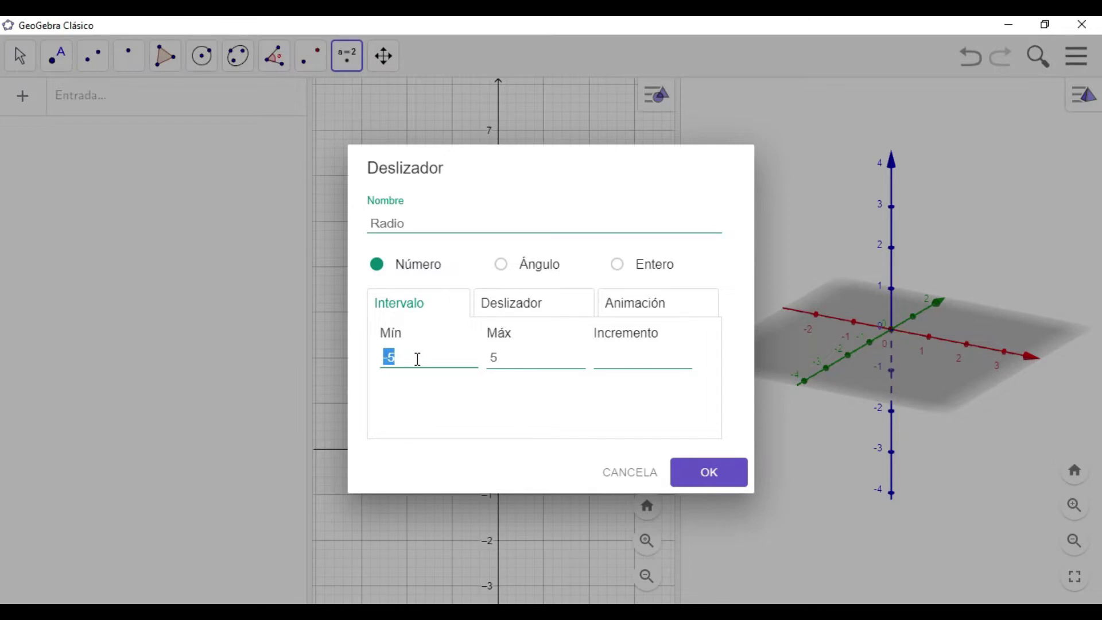
left_click(493, 360)
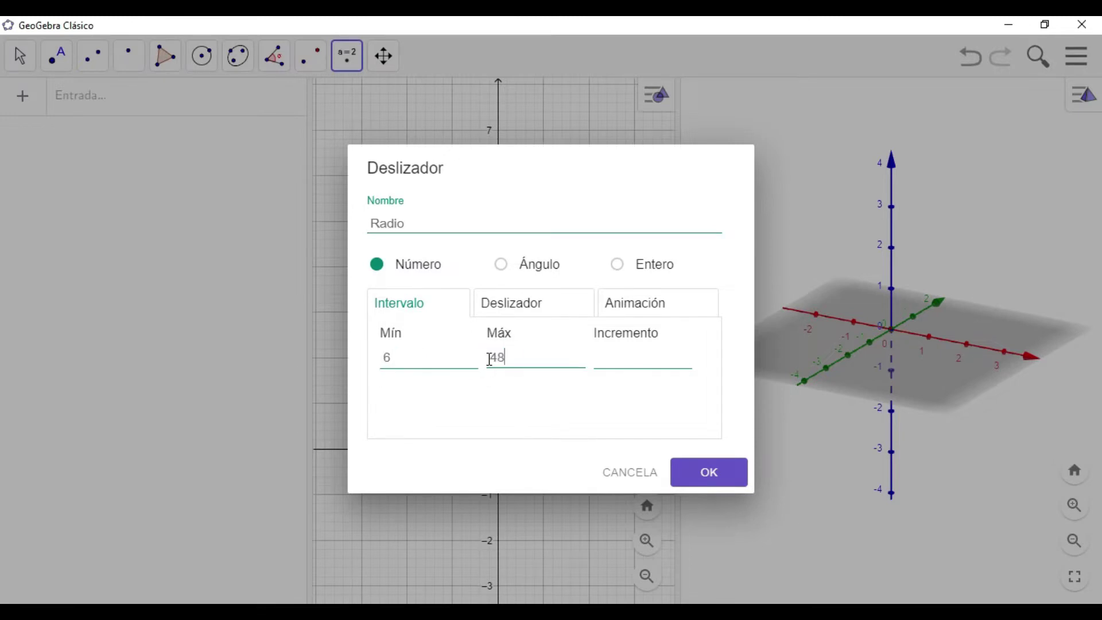
left_click(615, 362)
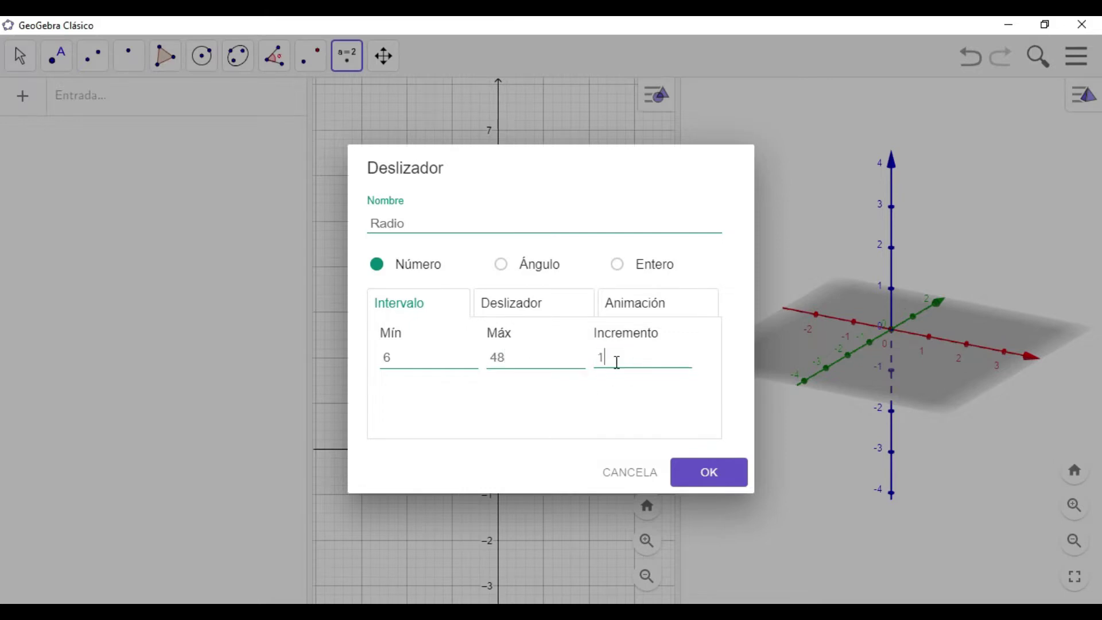
left_click(709, 473)
Step: Move the Radio slider up to the upper edge of the 2D graphics view
left_click_drag(379, 137, 411, 111)
left_click(389, 61)
left_click(425, 116)
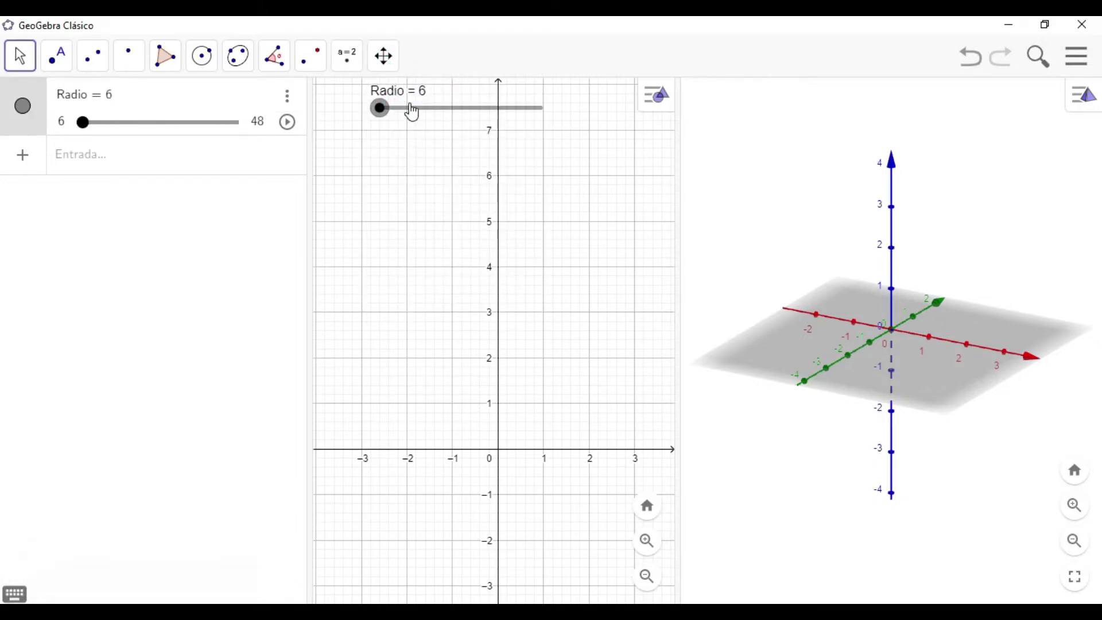
Step: Create a number slider named Altura below the Radio slider, ranging from 27 to 70 with increment 1
left_click(345, 58)
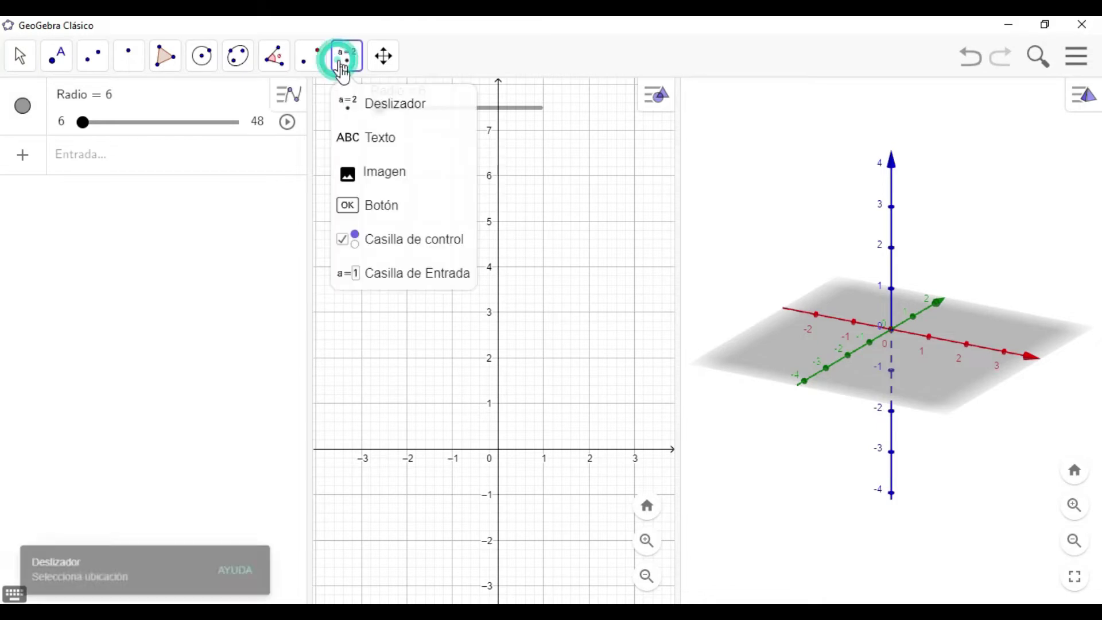
left_click(361, 106)
left_click(381, 156)
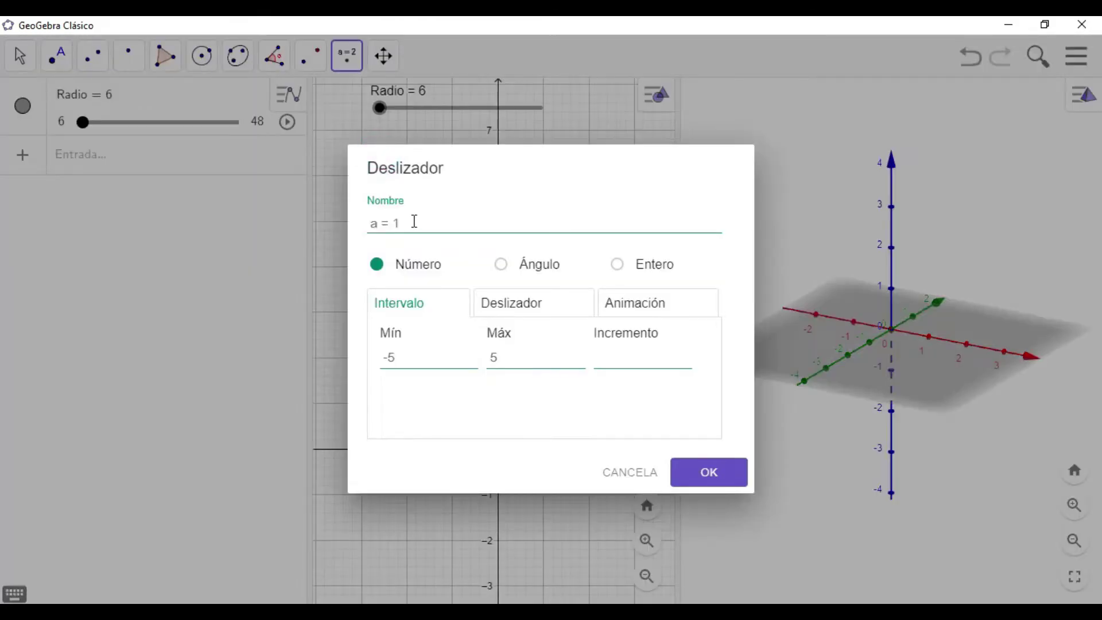
left_click_drag(414, 222, 365, 235)
type("Altura")
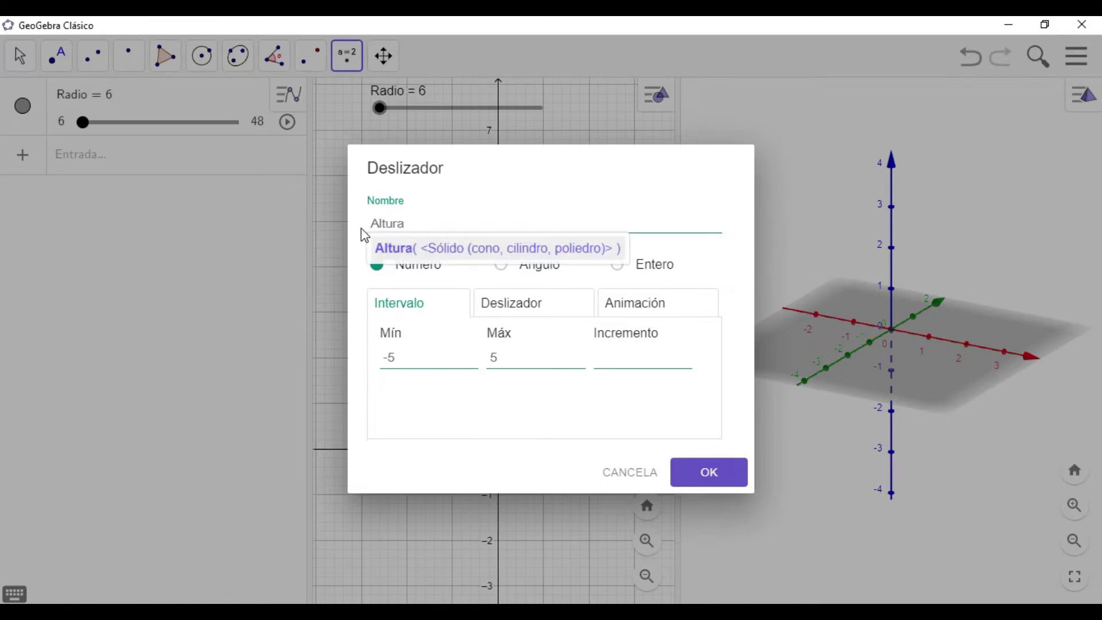
left_click_drag(413, 354, 381, 363)
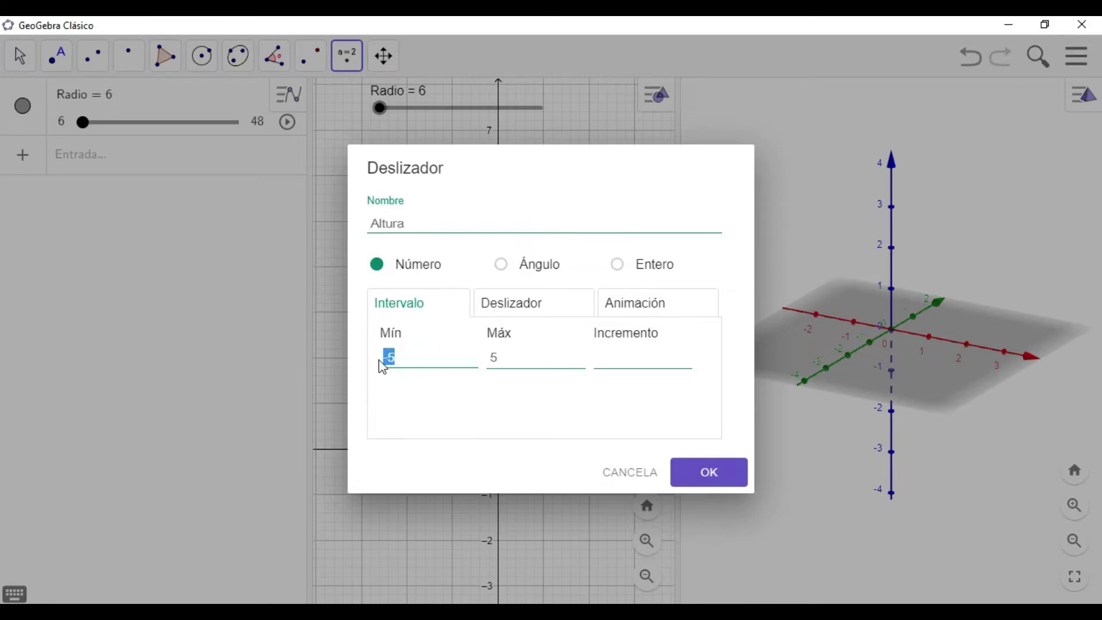
type("27")
left_click(498, 358)
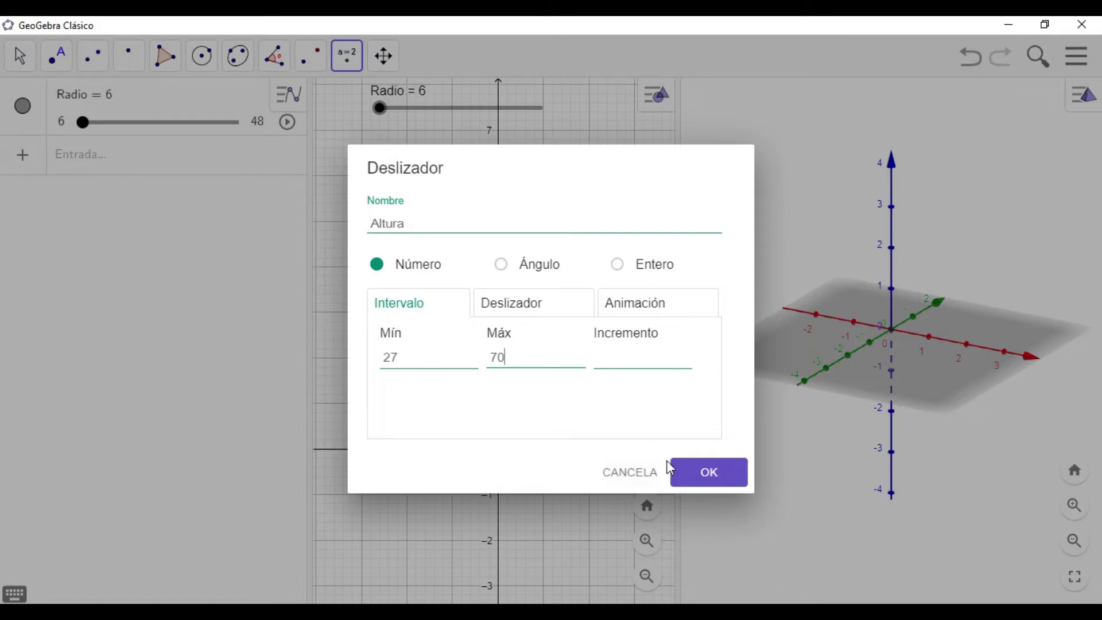
left_click(627, 360)
type("1")
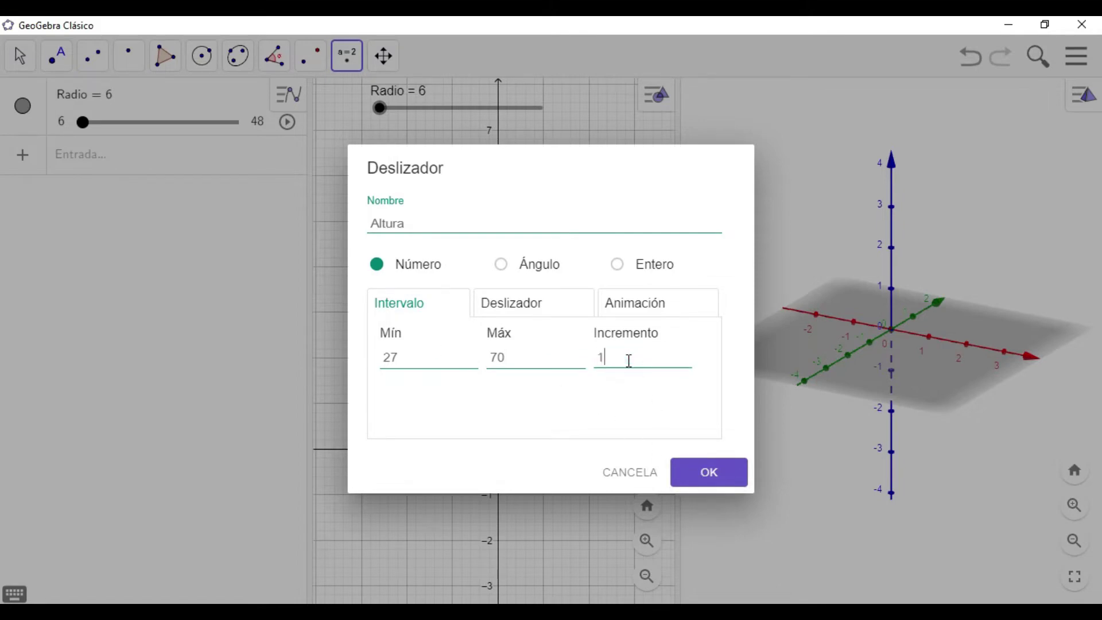
left_click(712, 474)
left_click_drag(382, 159, 362, 170)
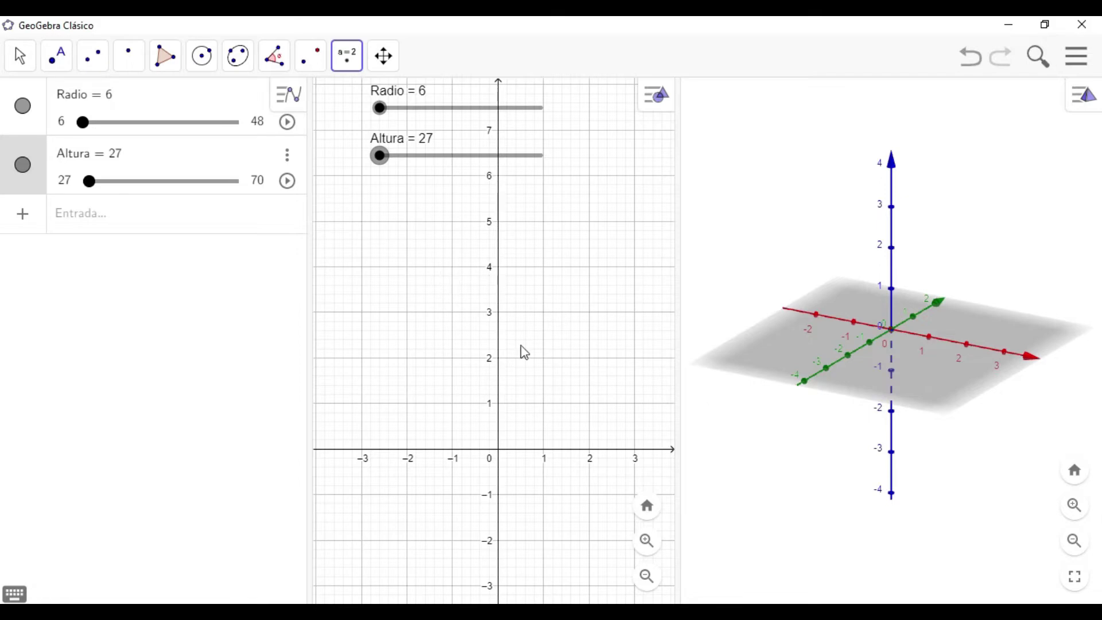
Step: Define point A at the origin as A = (0, 0, 0)
left_click(773, 139)
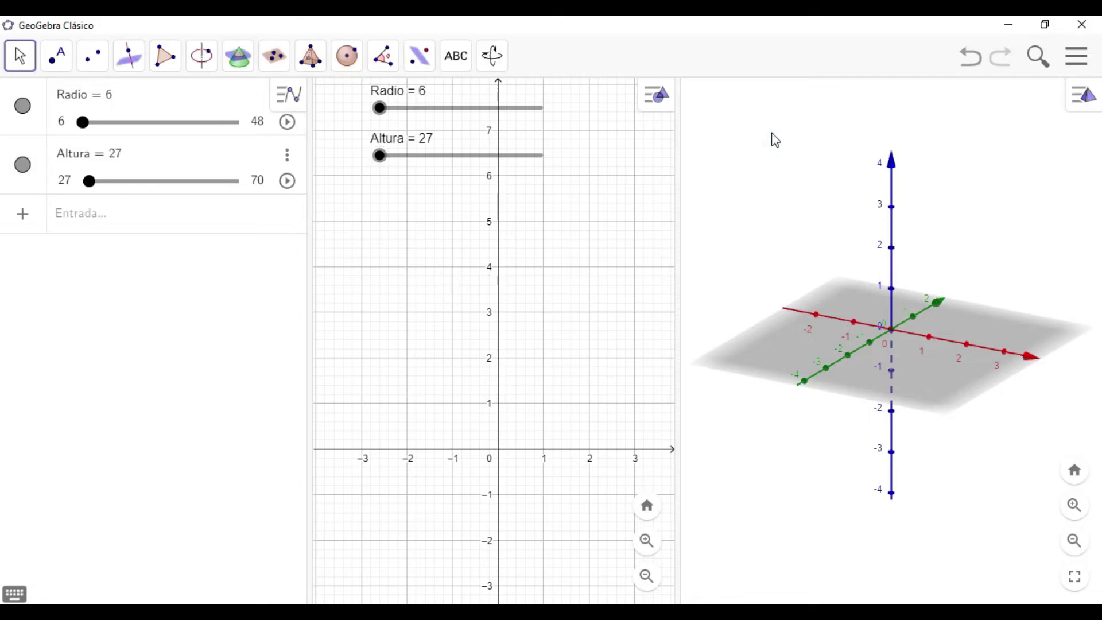
left_click(774, 139)
left_click(84, 221)
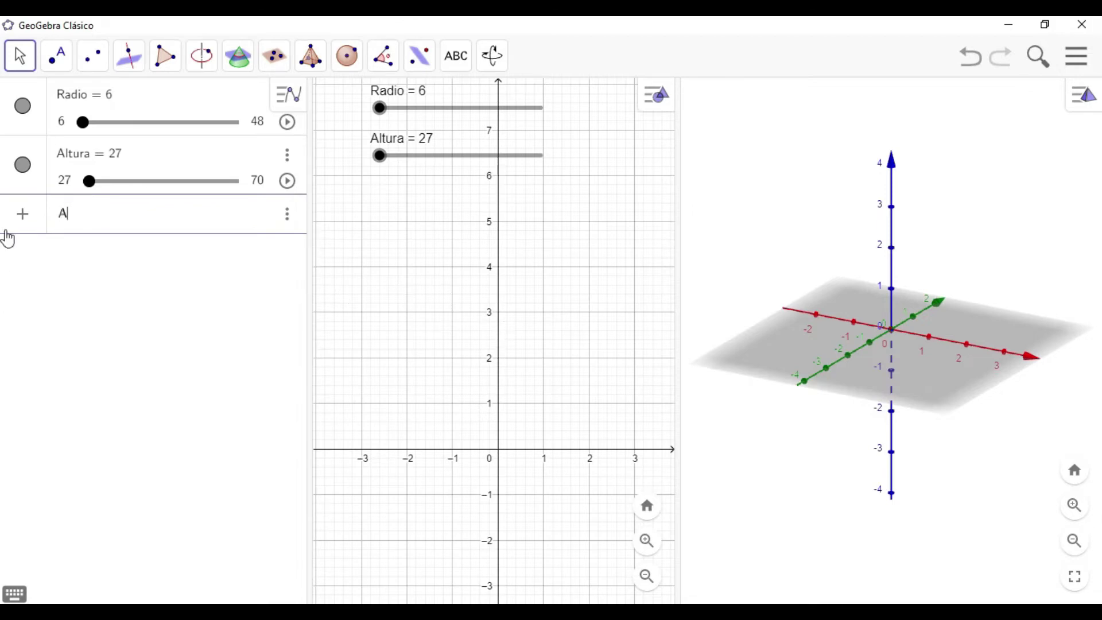
type("A = (0, 0, 0")
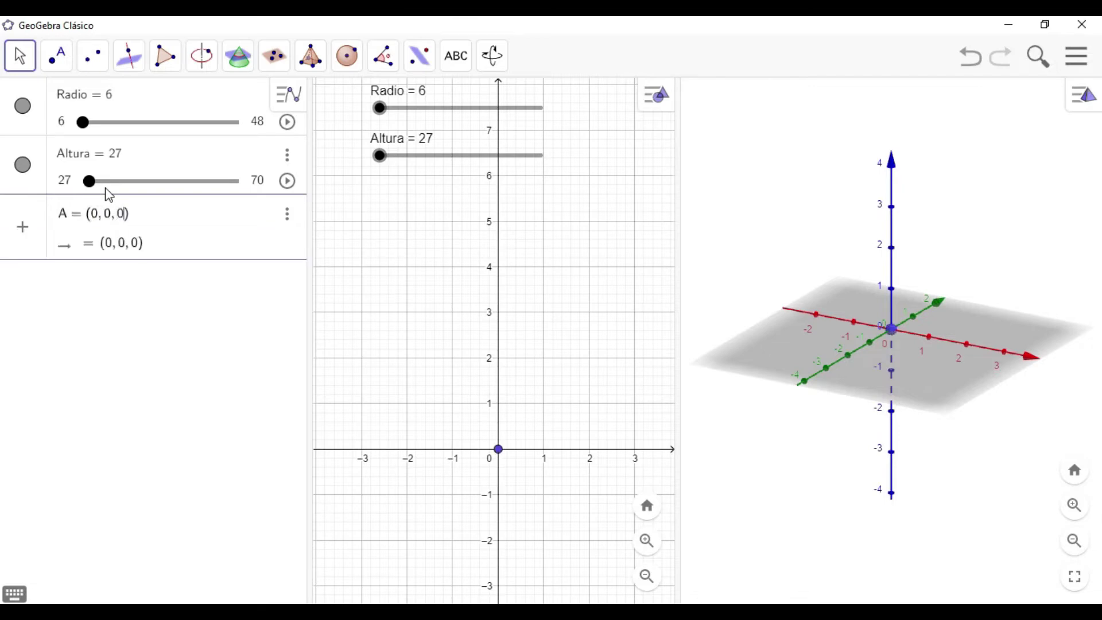
key("Return")
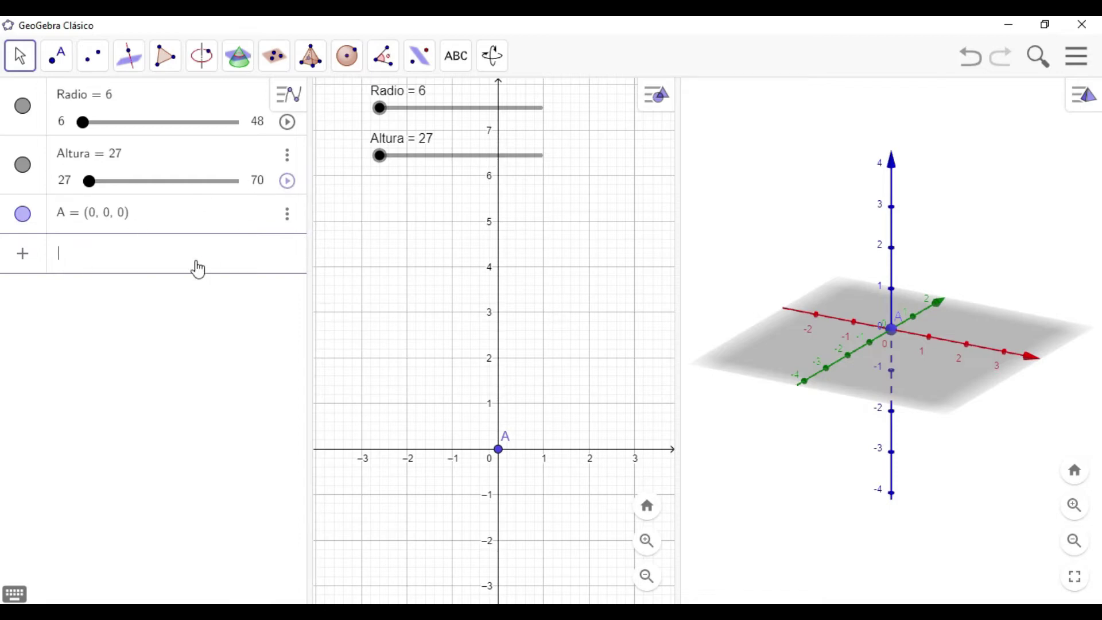
Step: Define point B on the vertical axis, tied to the height slider, as B = (0, 0, Altura)
type("=")
type(" (0,")
type("0")
type(",")
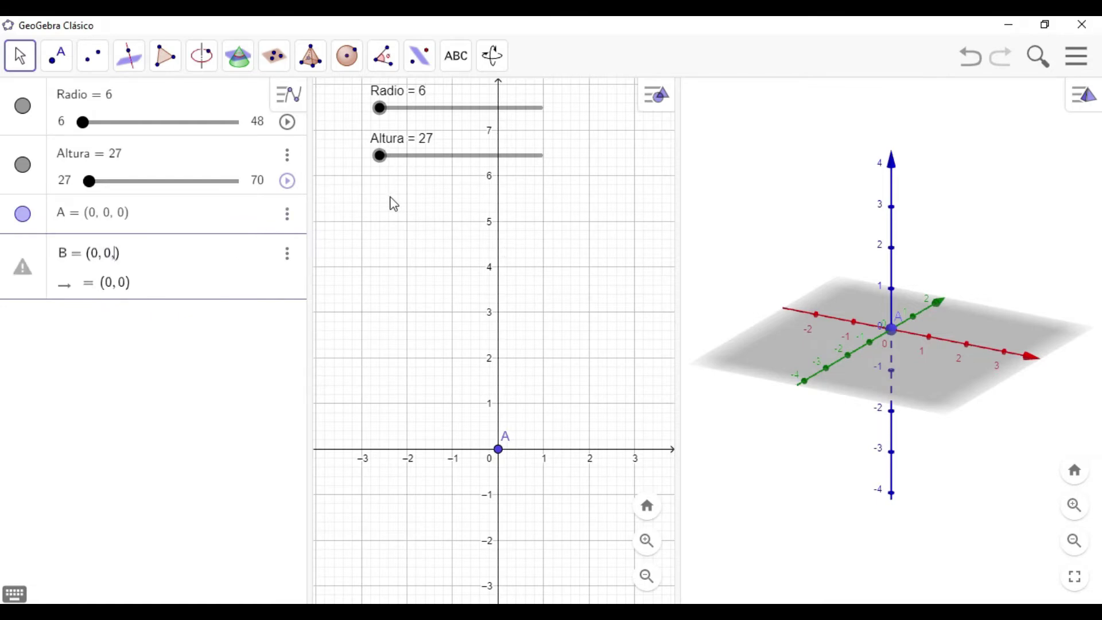
type("Altura")
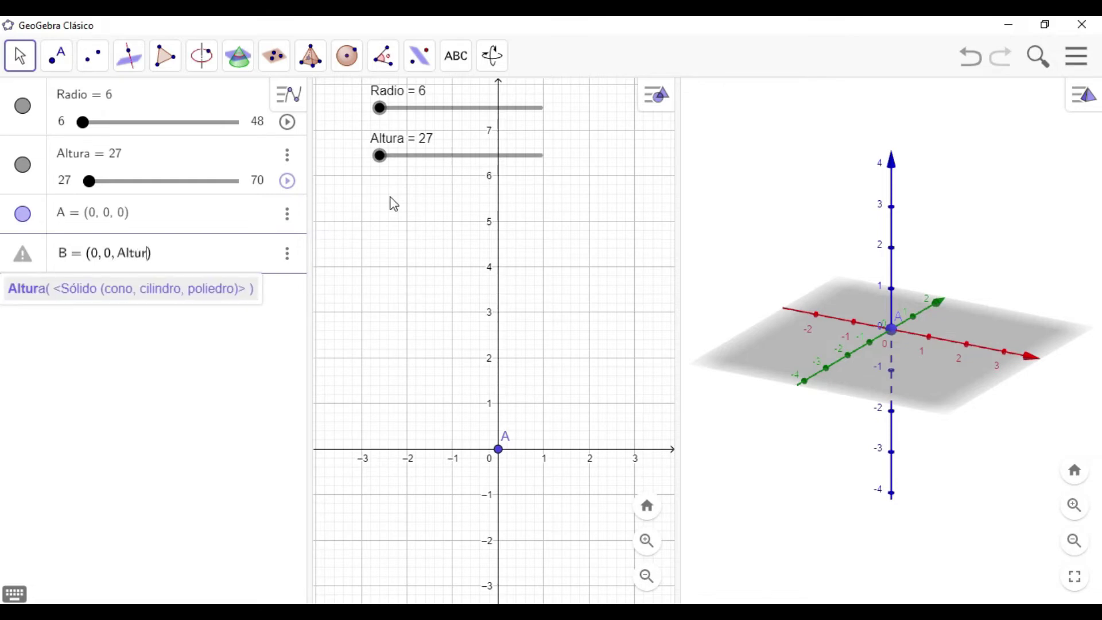
key("Return")
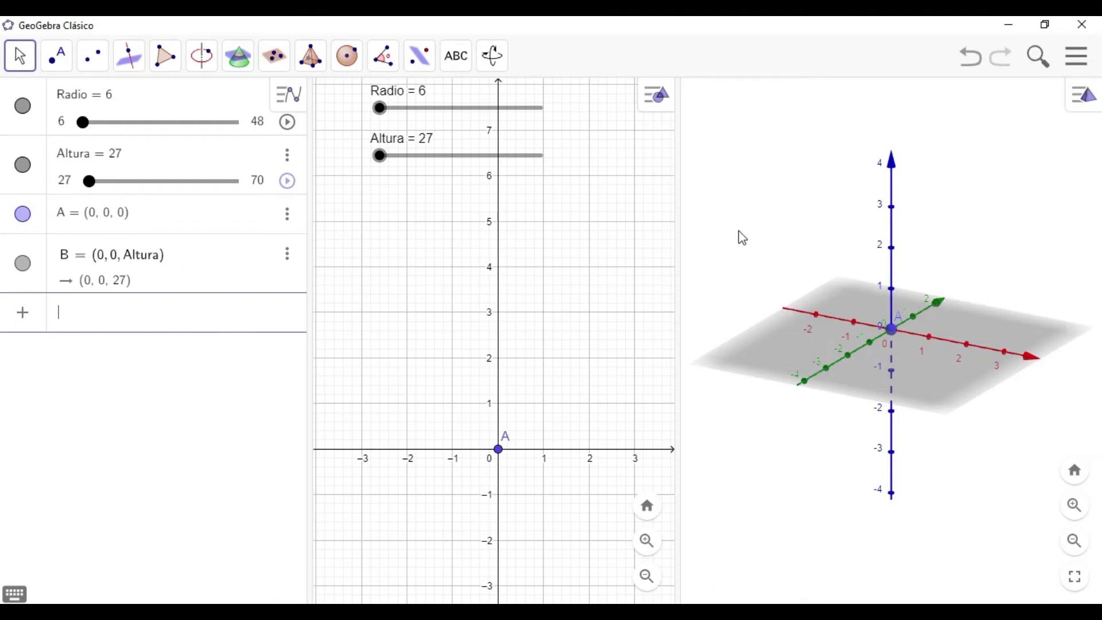
Step: Zoom out the 3D view until point B on the vertical axis is in view
left_click(492, 57)
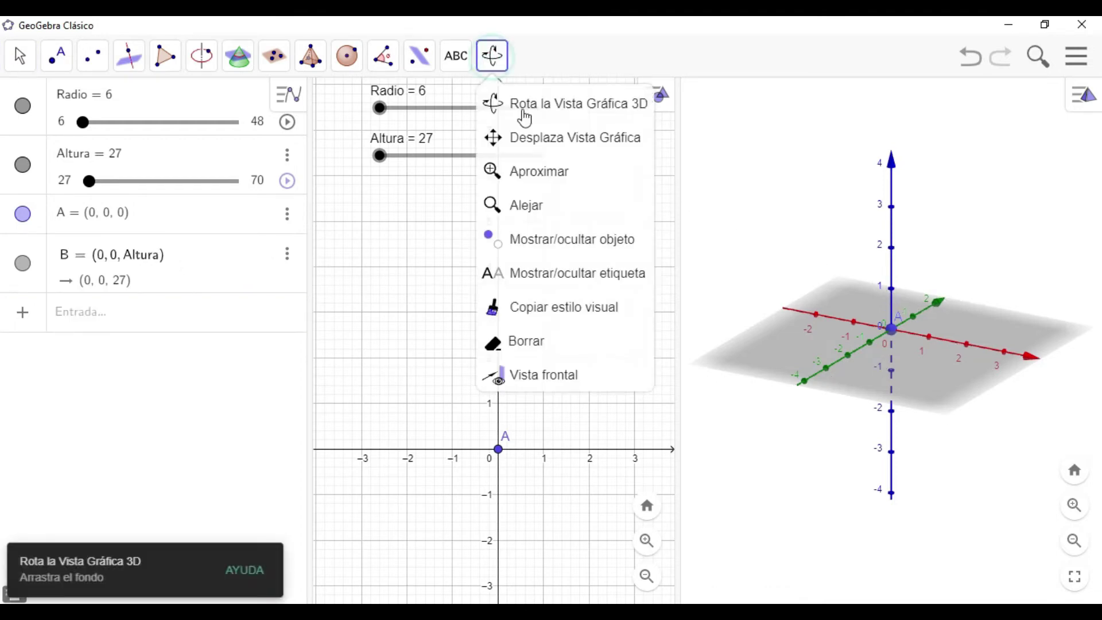
left_click(538, 205)
left_click(882, 285)
left_click(879, 280)
left_click(880, 279)
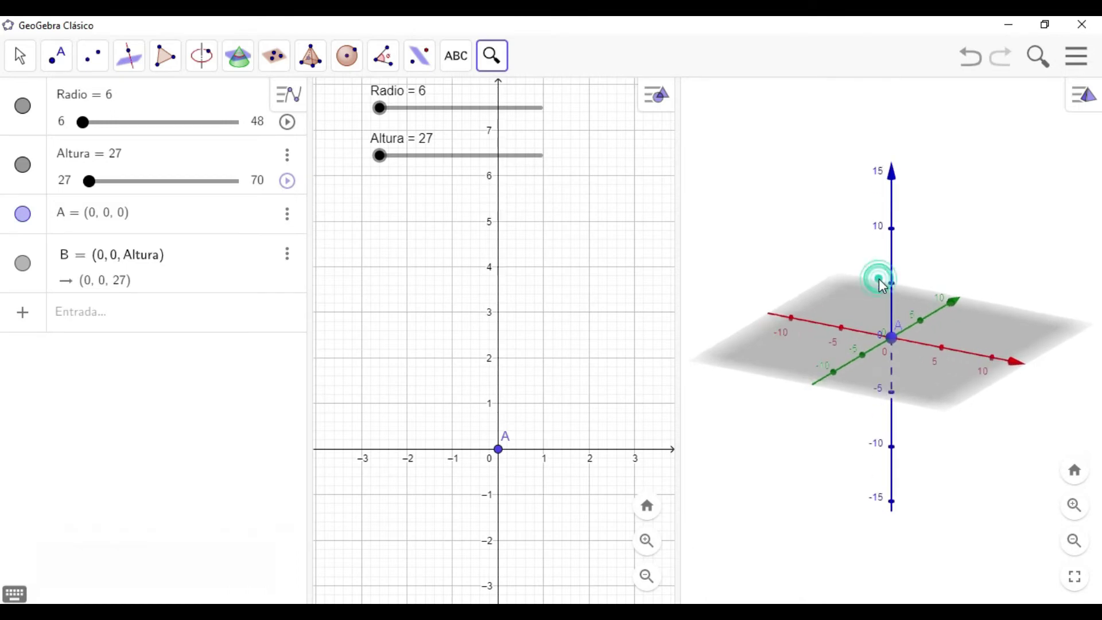
left_click(880, 280)
left_click(879, 279)
left_click(879, 279)
left_click(880, 280)
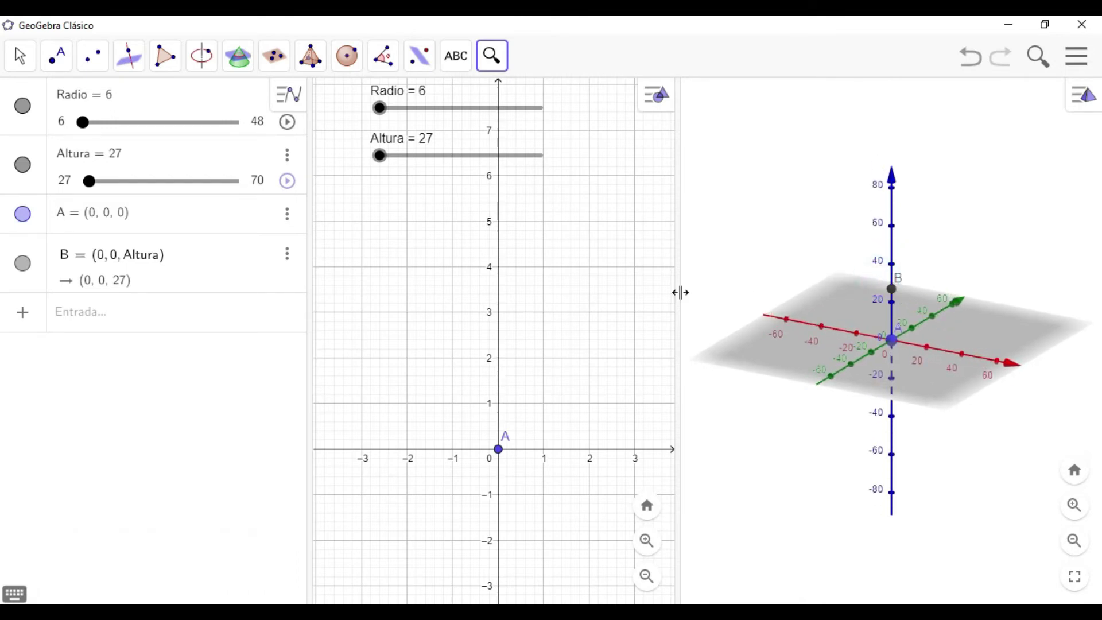
Step: Zoom out the 2D view until its horizontal axis spans about -40 to 40, and the 3D view until its axes reach about 100
left_click(463, 360)
left_click(463, 360)
left_click(463, 361)
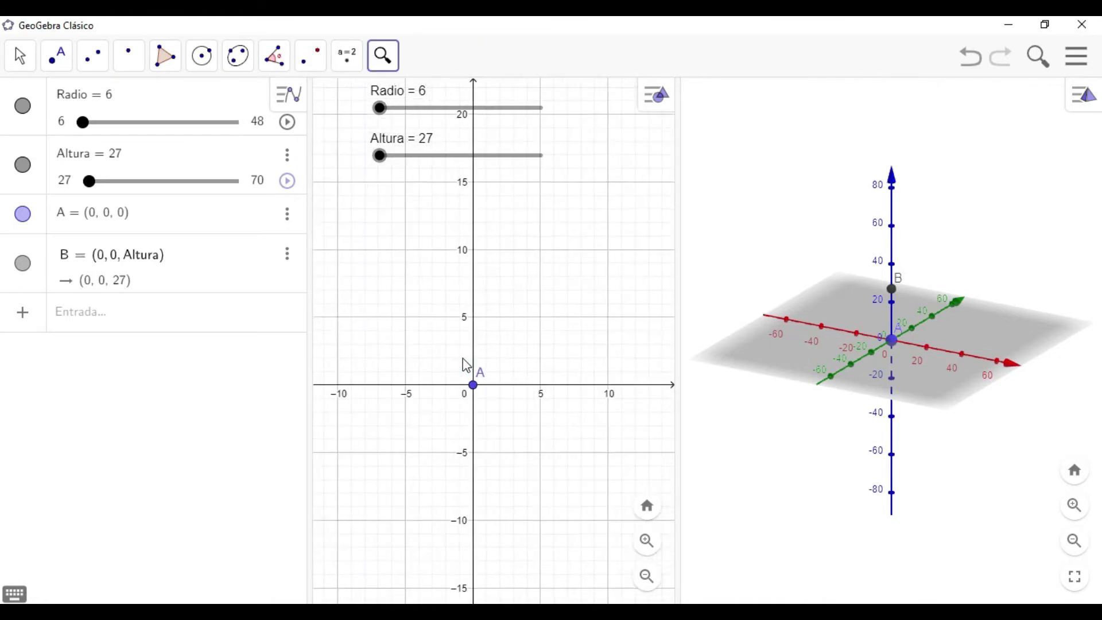
left_click(464, 363)
left_click(463, 357)
left_click(489, 331)
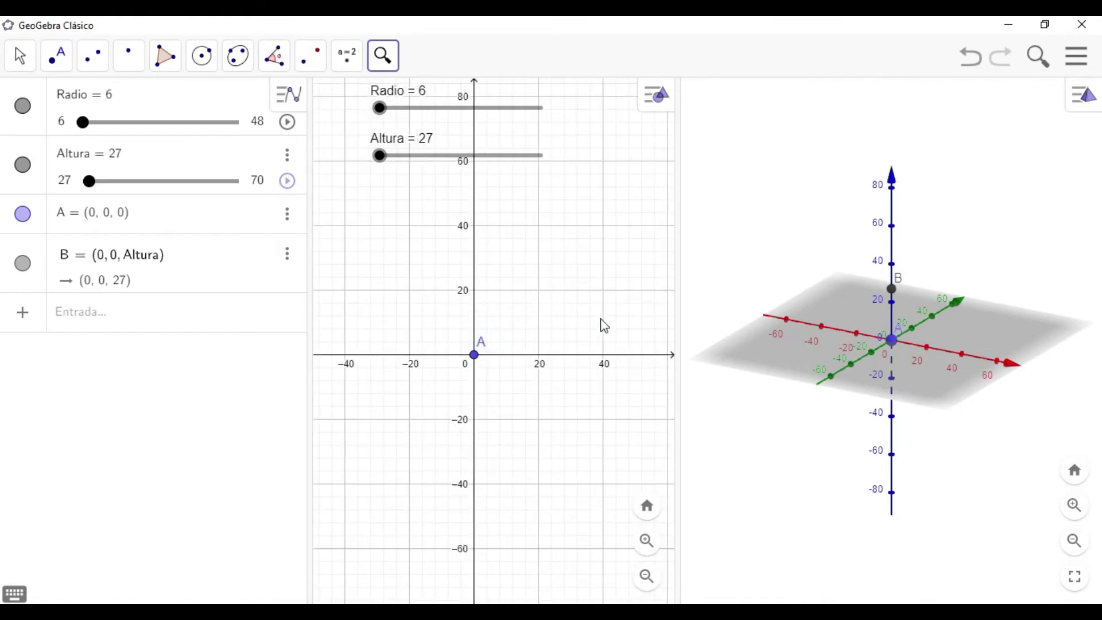
left_click(743, 191)
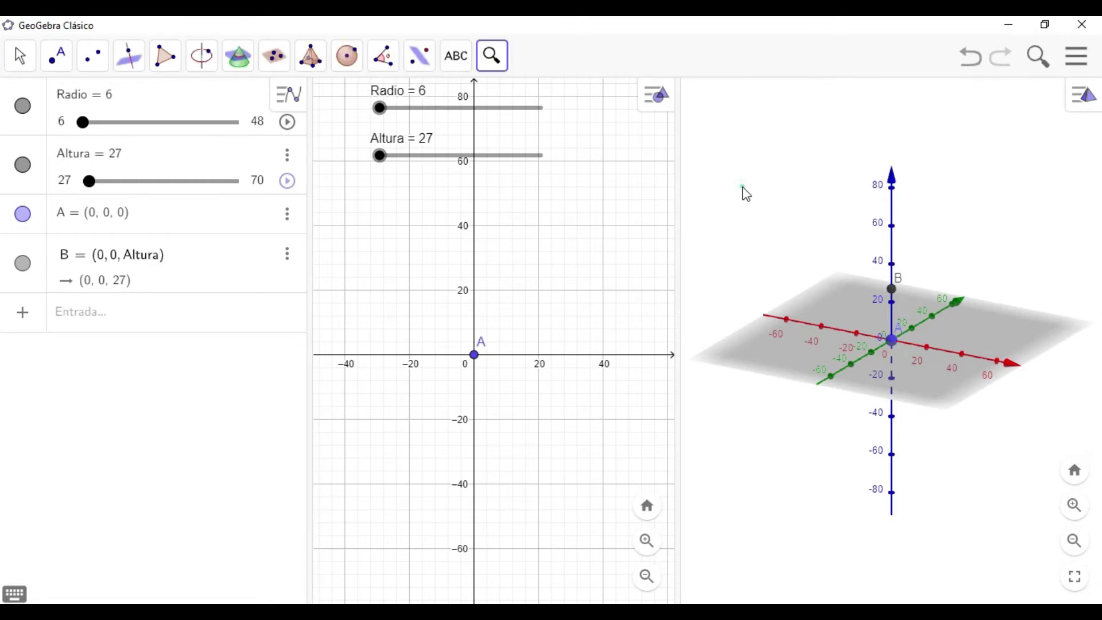
left_click(745, 193)
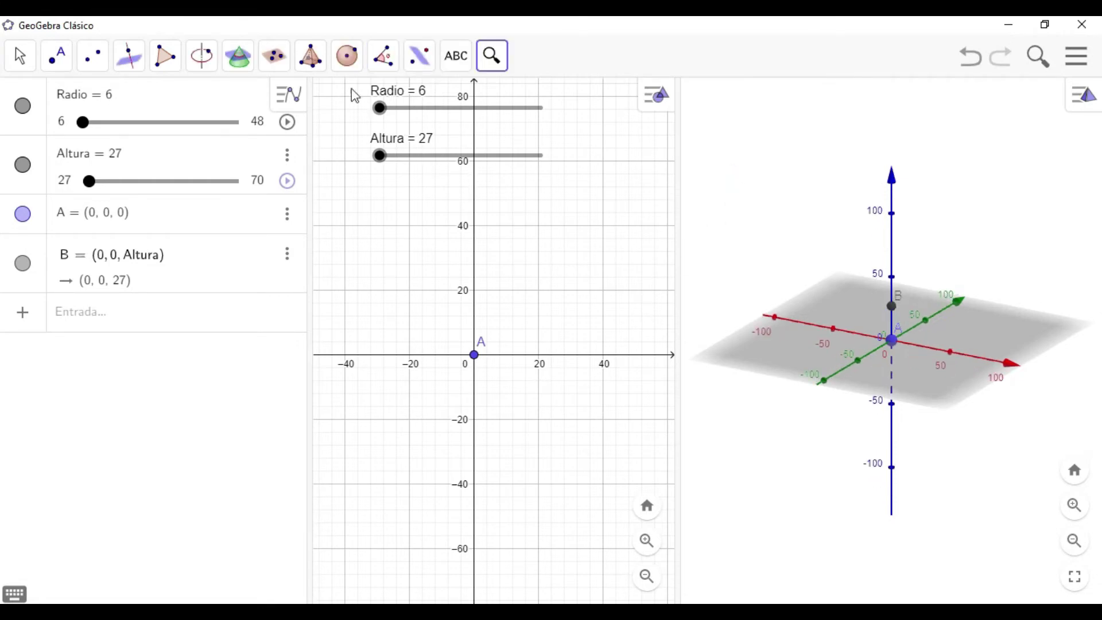
Step: Create a cylinder with its axis from point A to point B and its radius tied to the slider Radio
left_click(317, 64)
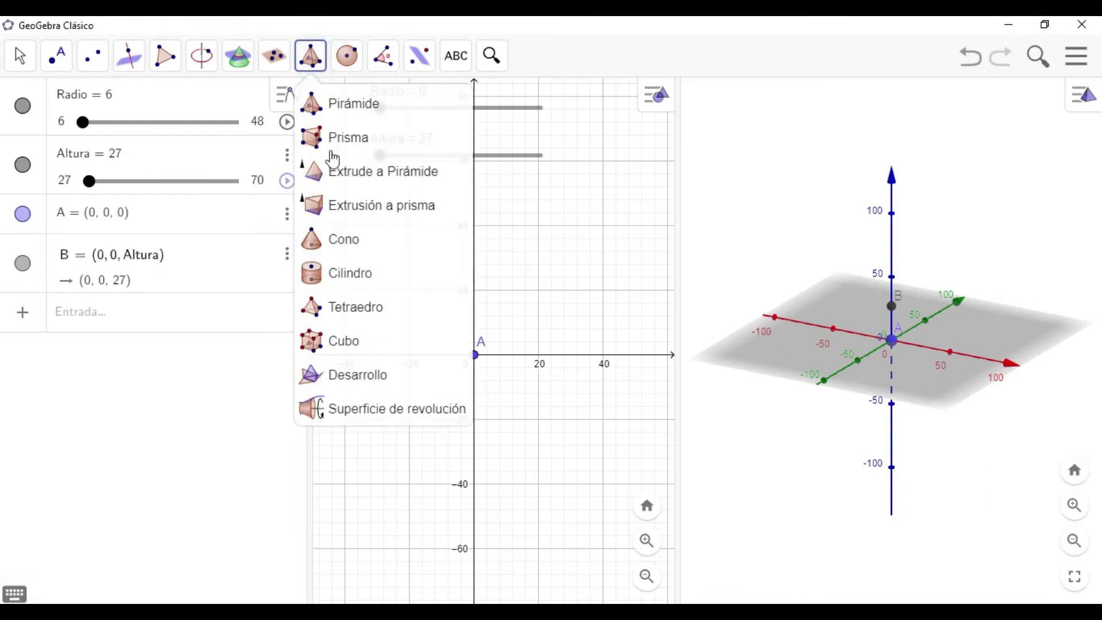
left_click(349, 281)
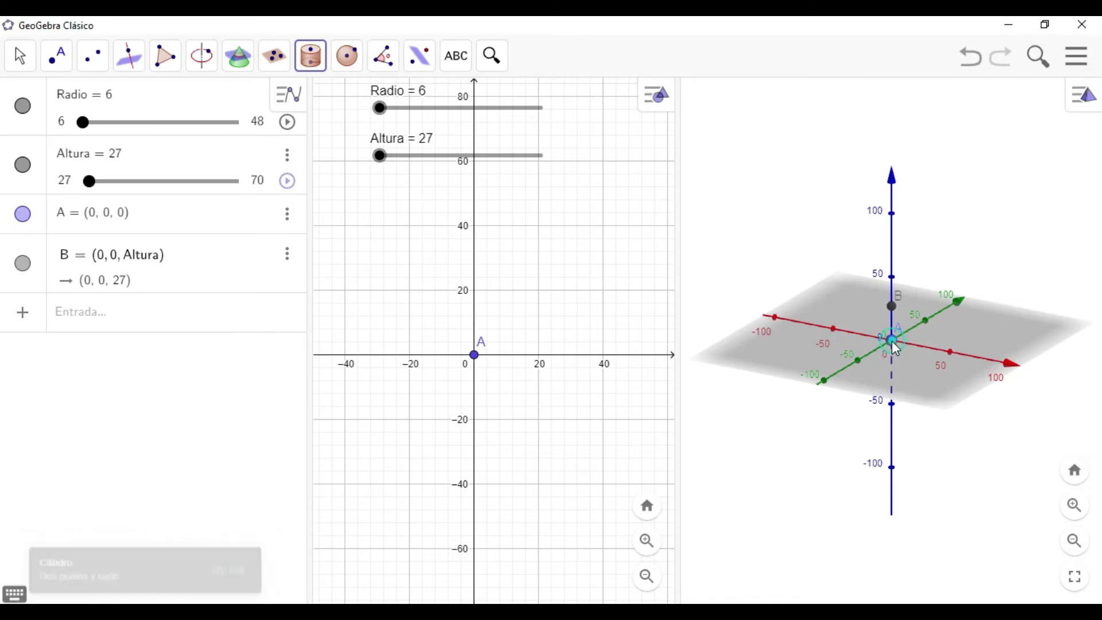
left_click(893, 340)
left_click(891, 306)
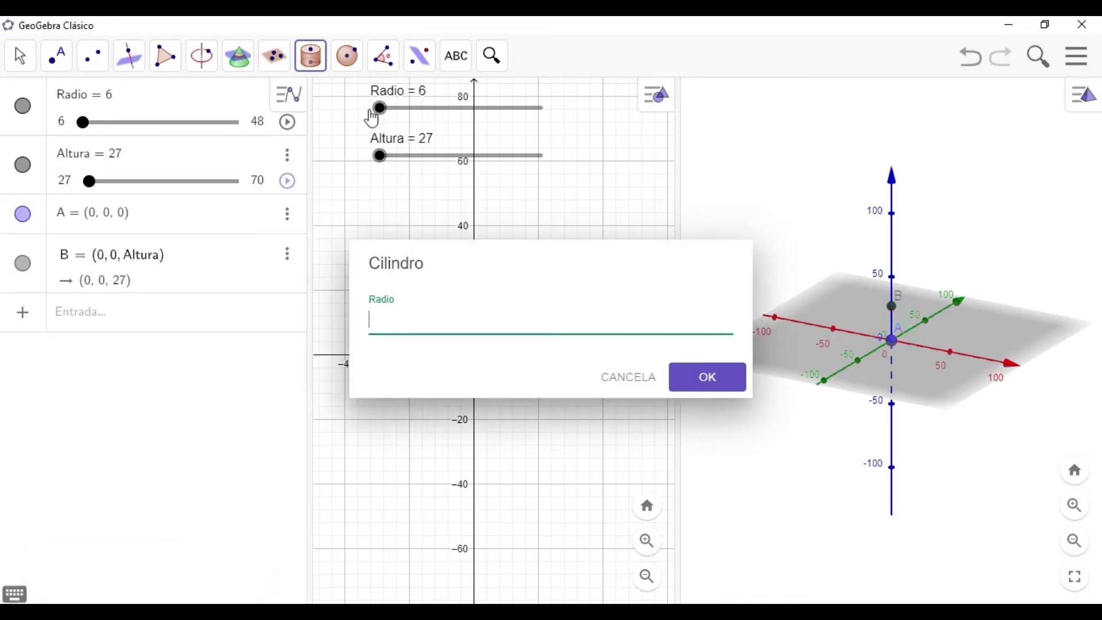
type("Radio")
left_click(718, 374)
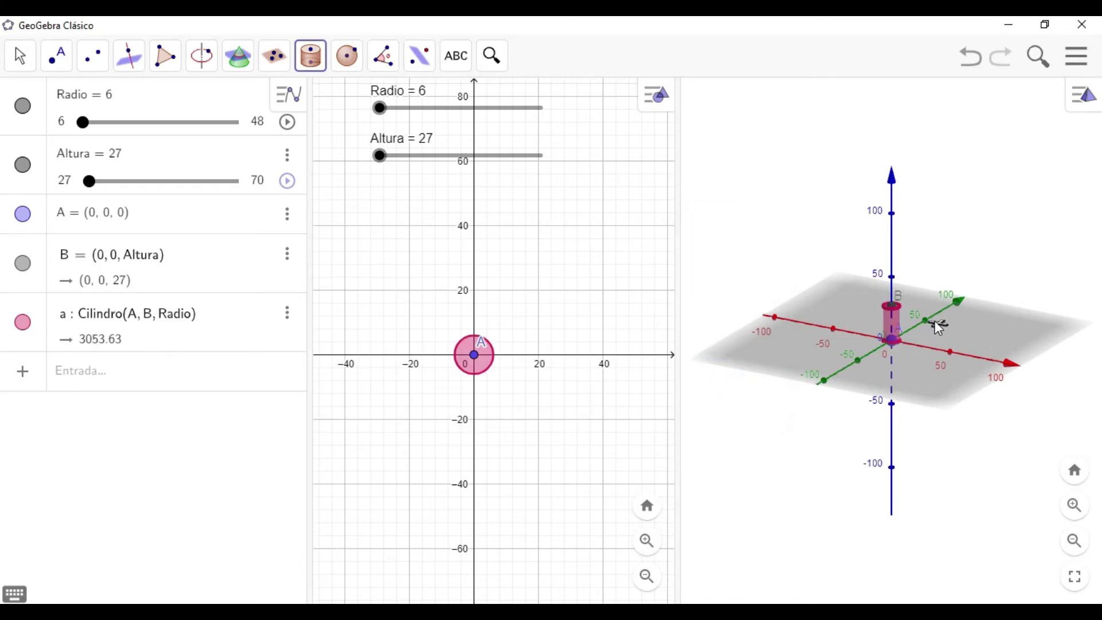
Step: Test the cylinder's height and radius with the Altura and Radio sliders, leaving them at Altura = 27 and Radio = 6
scroll(932, 318, "up", 3)
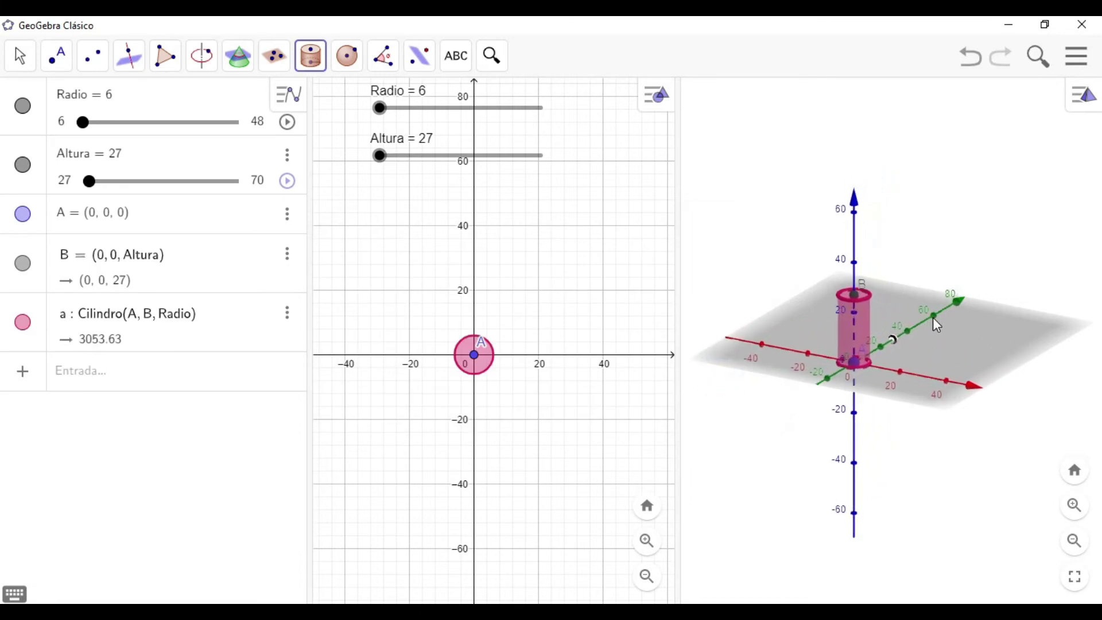
scroll(933, 319, "up", 3)
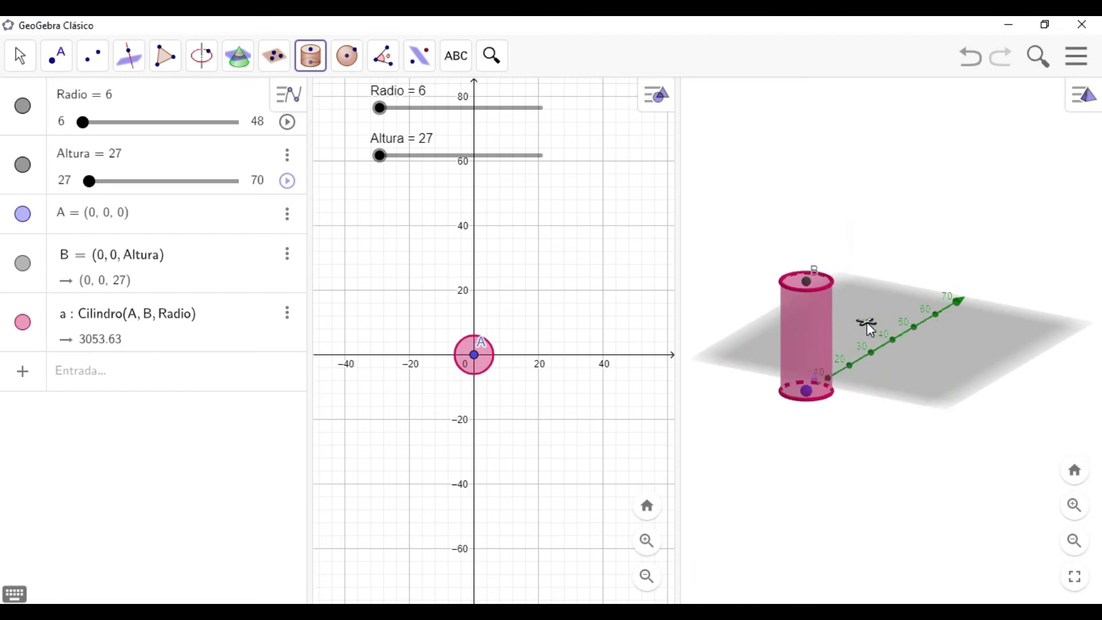
scroll(866, 322, "down", 3)
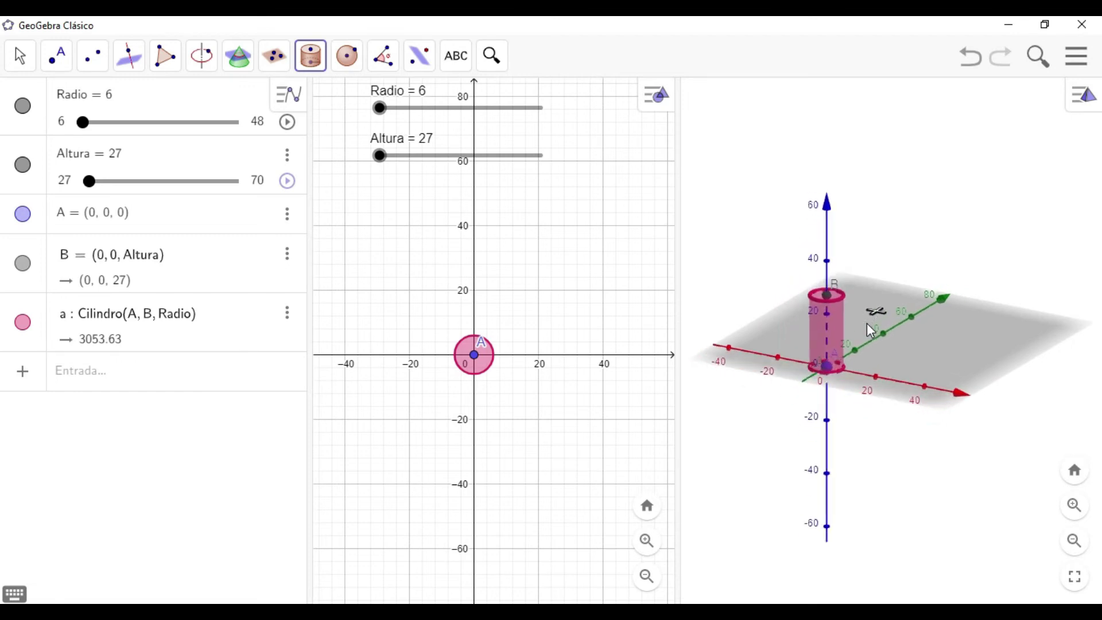
scroll(866, 324, "down", 3)
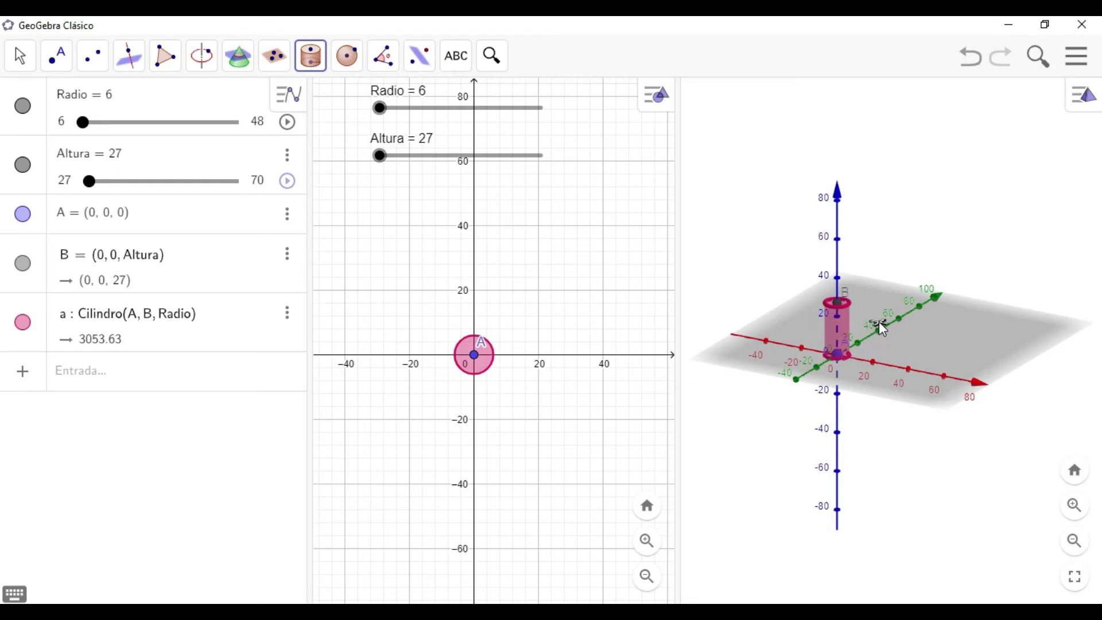
mouse_move(380, 155)
left_mouse_down()
mouse_move(548, 159)
mouse_move(380, 156)
left_mouse_up()
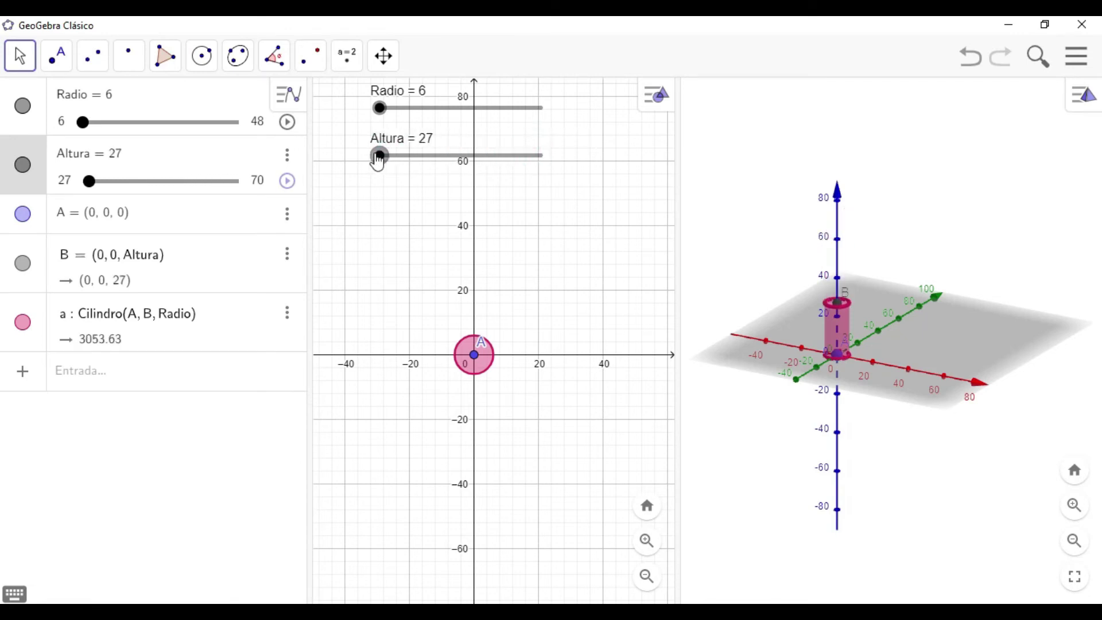
left_click(386, 113)
mouse_move(386, 113)
left_mouse_down()
mouse_move(559, 115)
mouse_move(401, 111)
mouse_move(367, 121)
left_mouse_up()
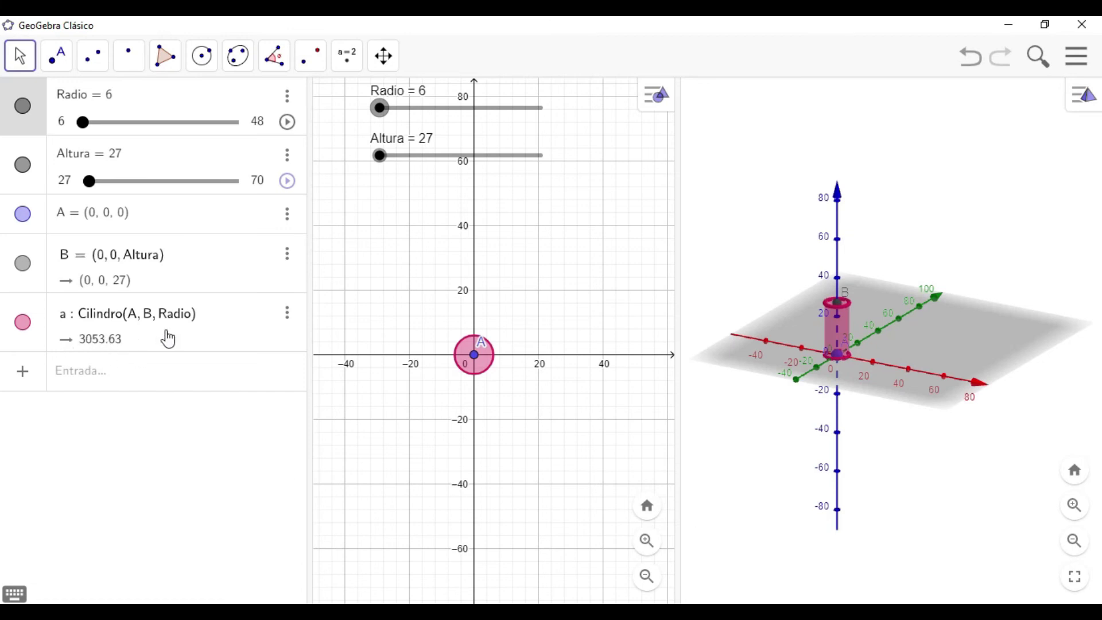
mouse_move(380, 155)
left_mouse_down()
mouse_move(447, 155)
mouse_move(363, 159)
left_mouse_up()
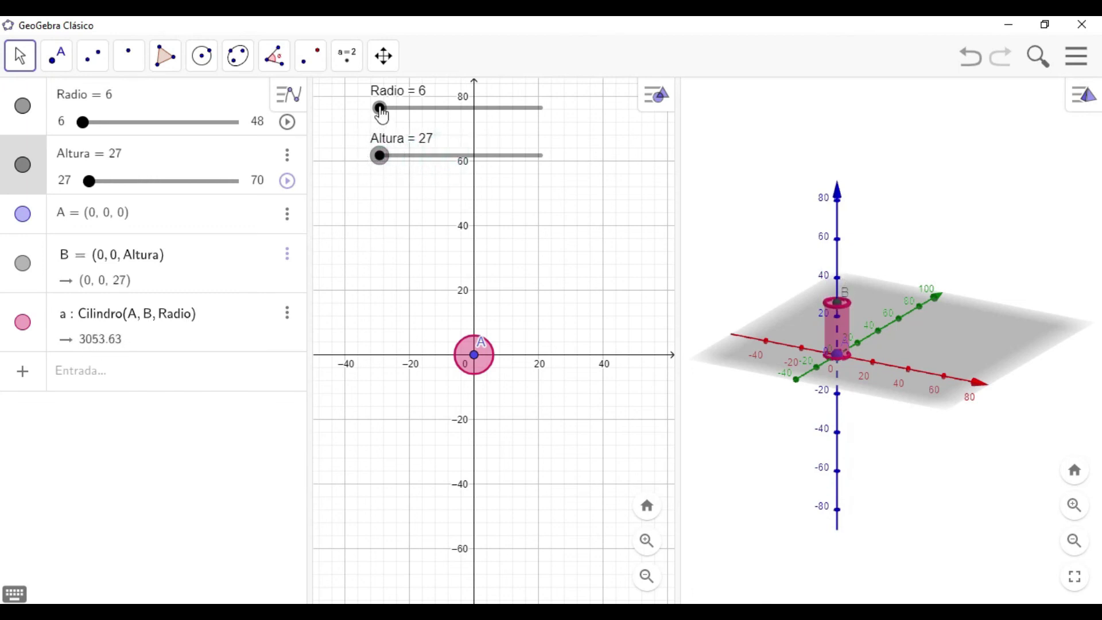
mouse_move(381, 113)
left_mouse_down()
mouse_move(505, 109)
mouse_move(380, 120)
left_mouse_up()
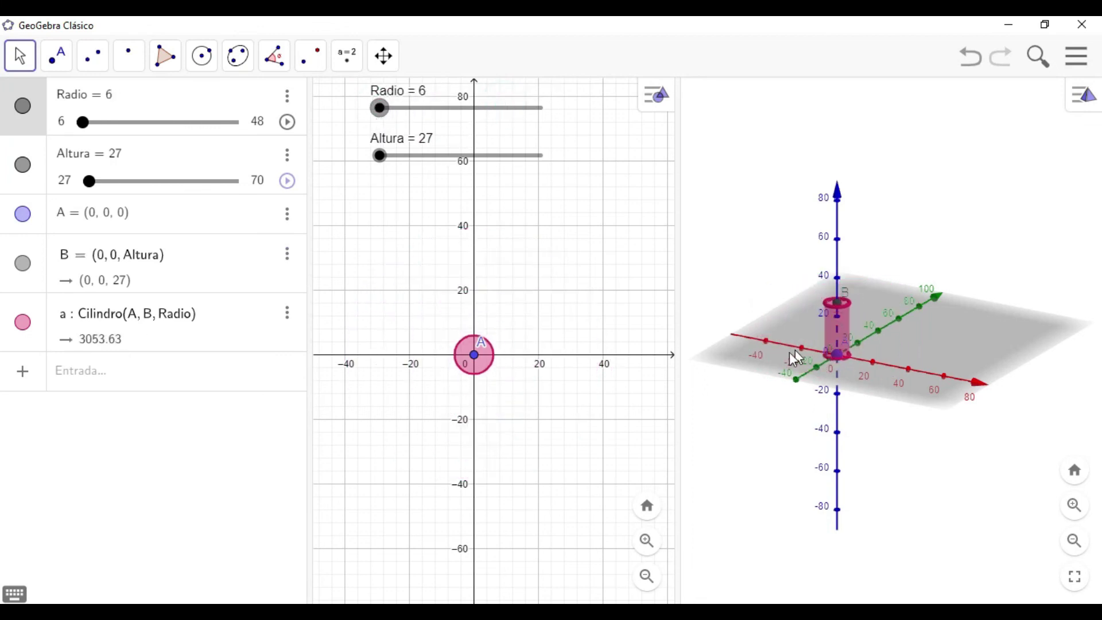